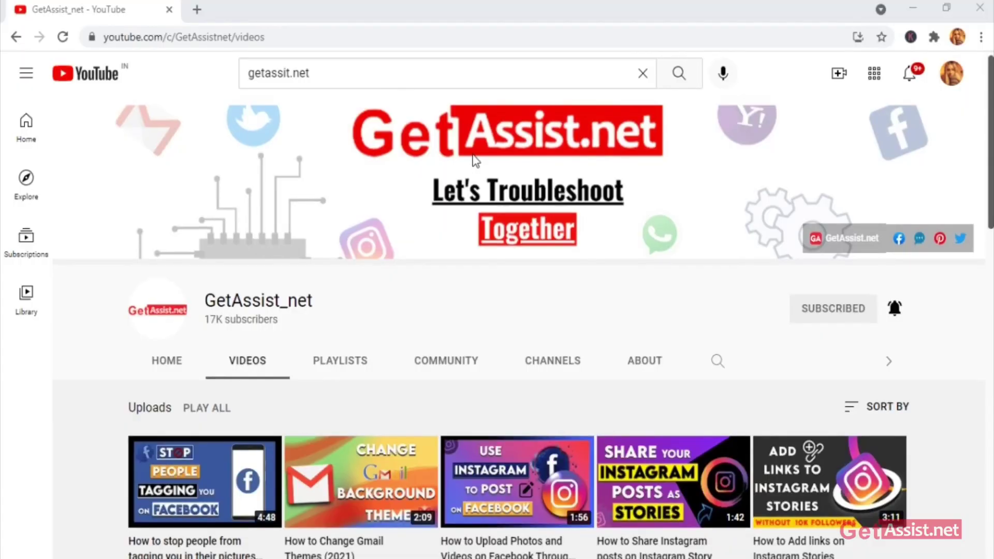
- Launch Chrome from the Google folder and load icloud.com
scroll(476, 161, "down", 3)
scroll(476, 161, "down", 2)
scroll(472, 155, "down", 2)
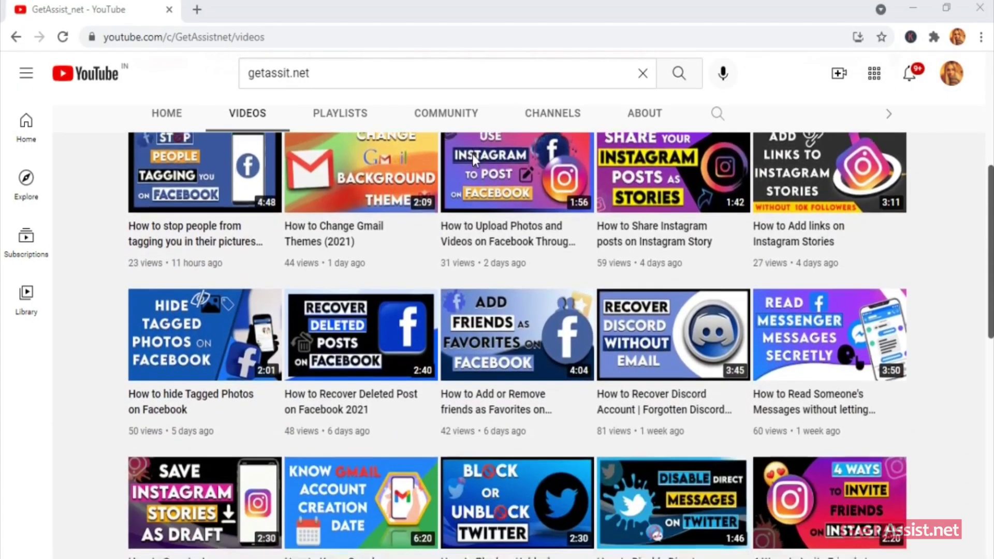
scroll(472, 155, "down", 2)
scroll(472, 156, "down", 1)
scroll(472, 155, "down", 2)
scroll(473, 153, "down", 2)
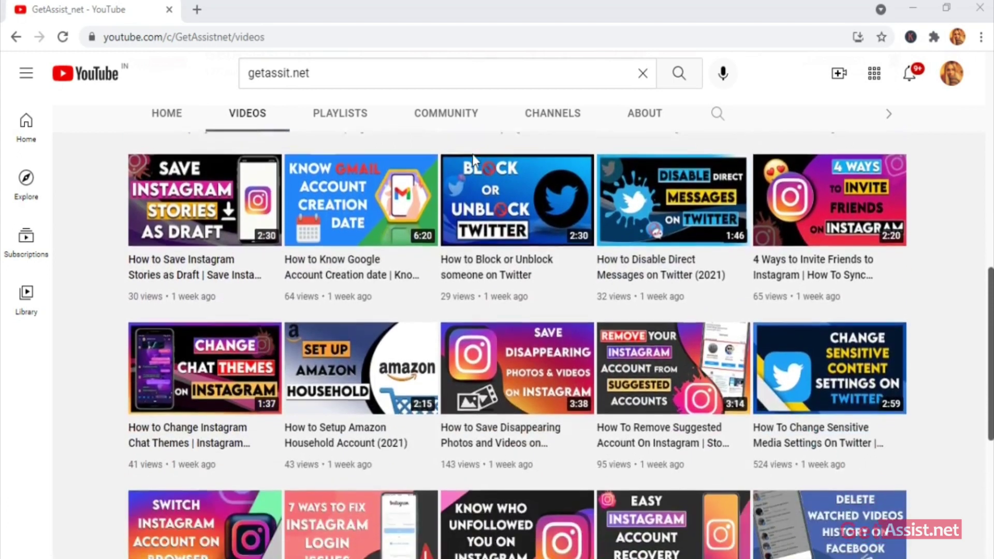
scroll(472, 154, "down", 3)
scroll(472, 154, "down", 1)
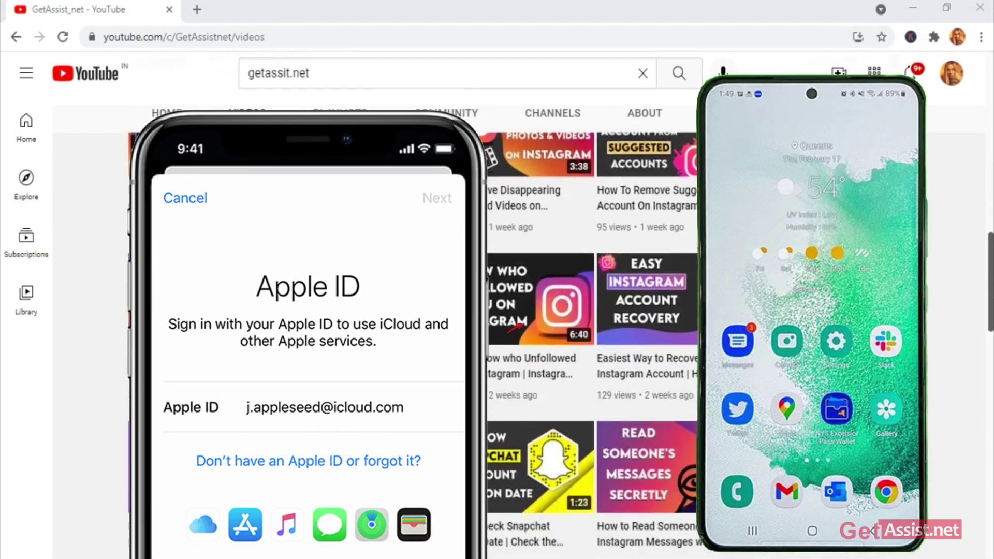
scroll(544, 310, "down", 3)
scroll(544, 311, "down", 2)
scroll(544, 311, "down", 1)
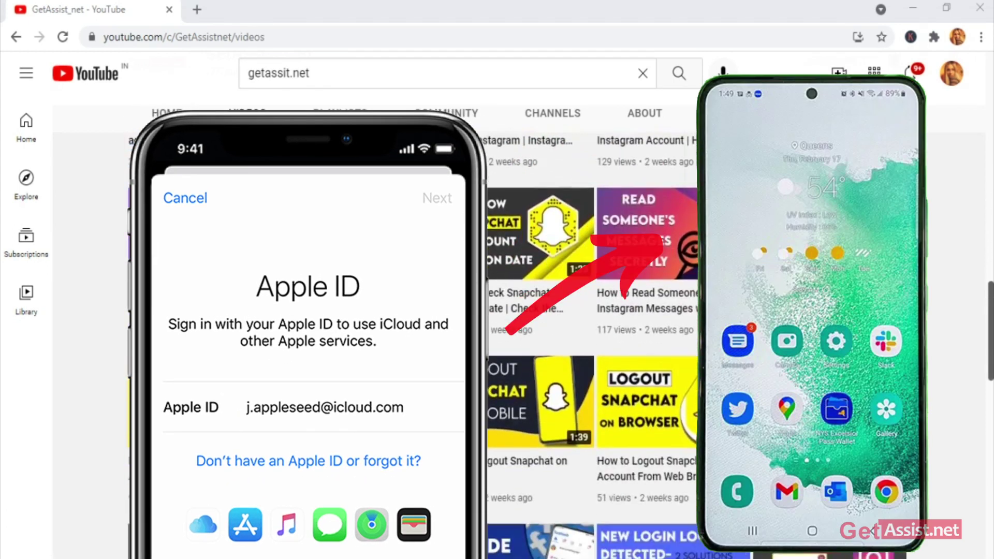
scroll(544, 311, "down", 2)
scroll(544, 311, "down", 2)
scroll(544, 310, "down", 1)
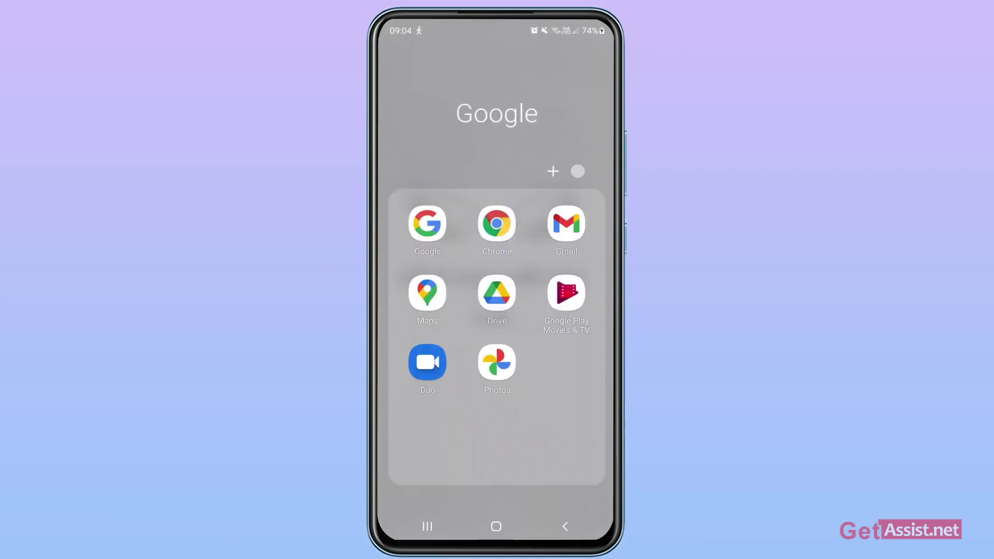
left_click(497, 223)
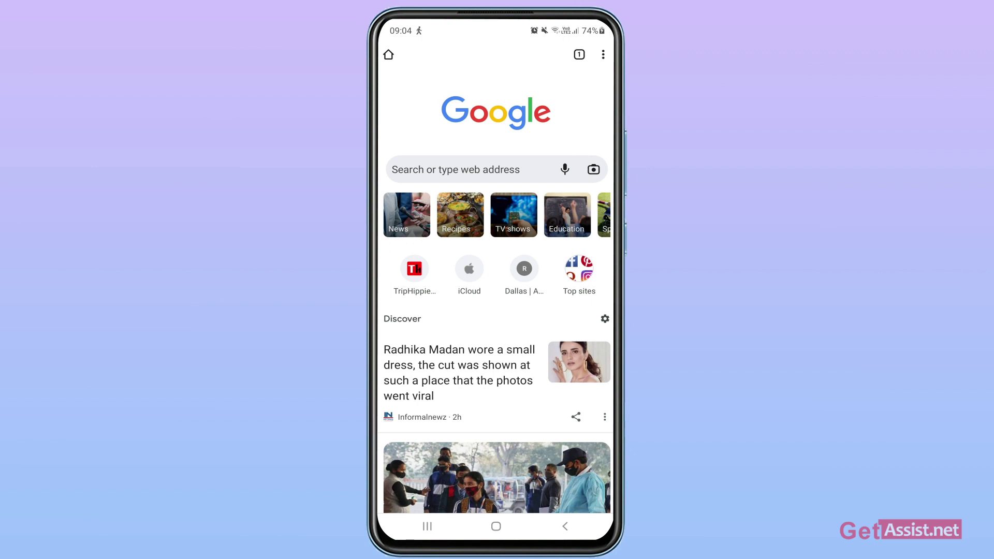
left_click(456, 170)
type("ic")
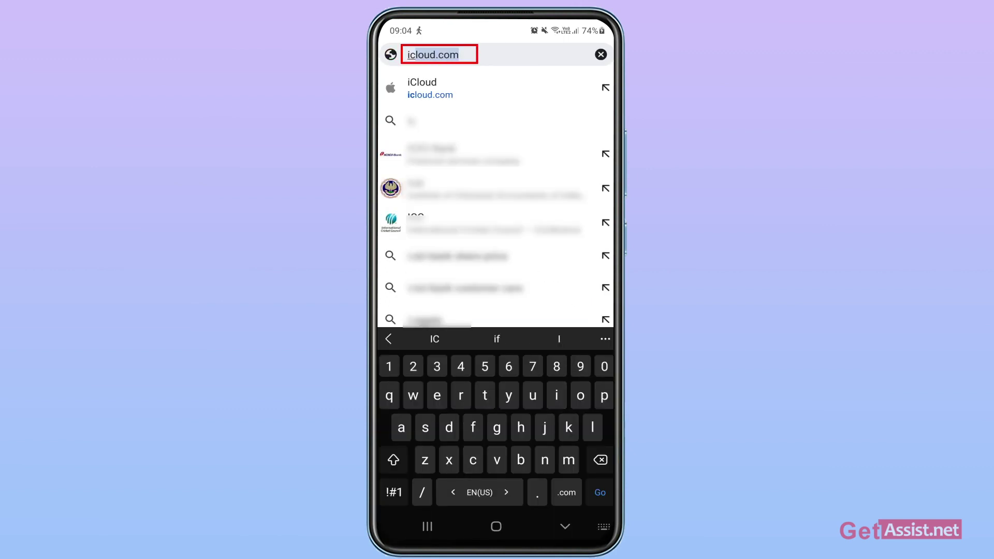
left_click(600, 492)
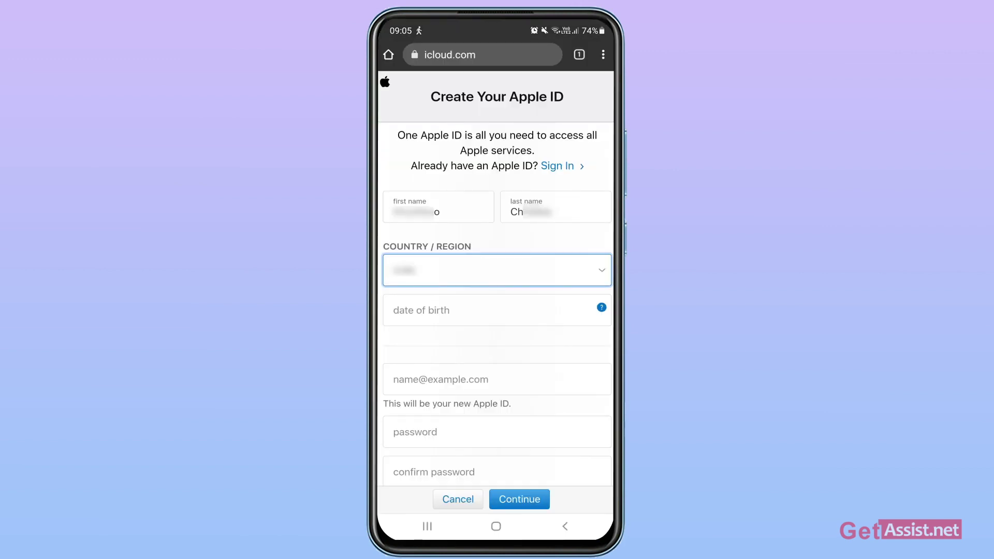
- Fill in the date of birth, then move through the email and password fields
key("Tab")
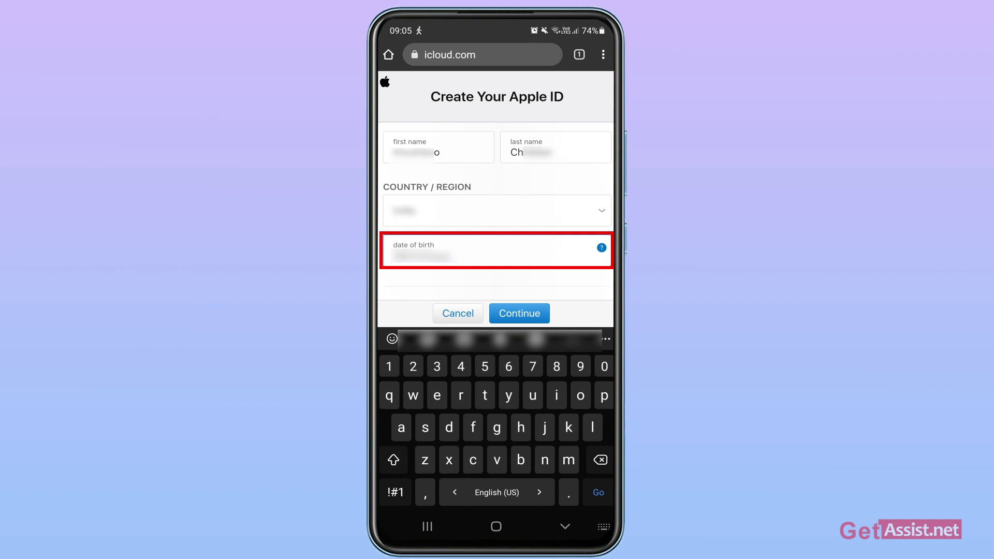
type("6")
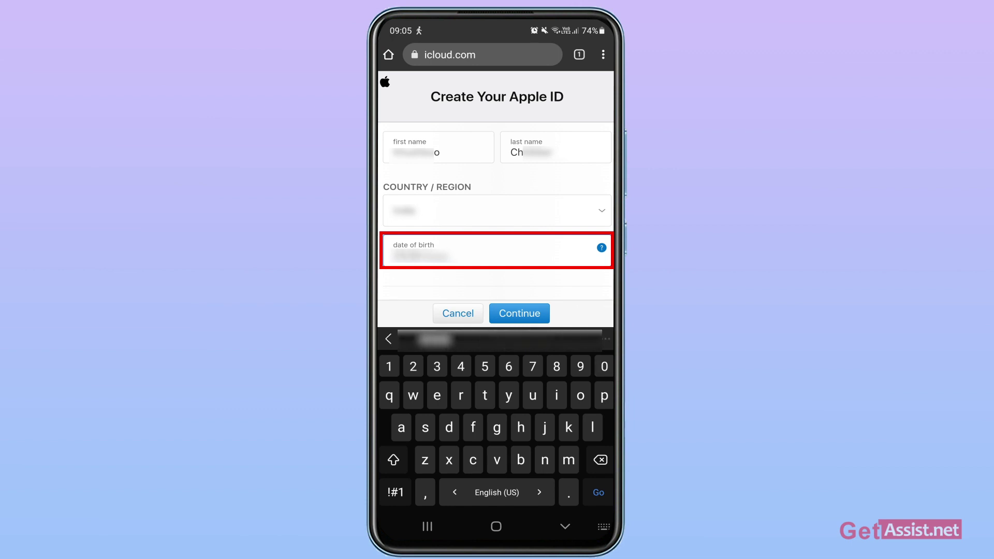
type("79")
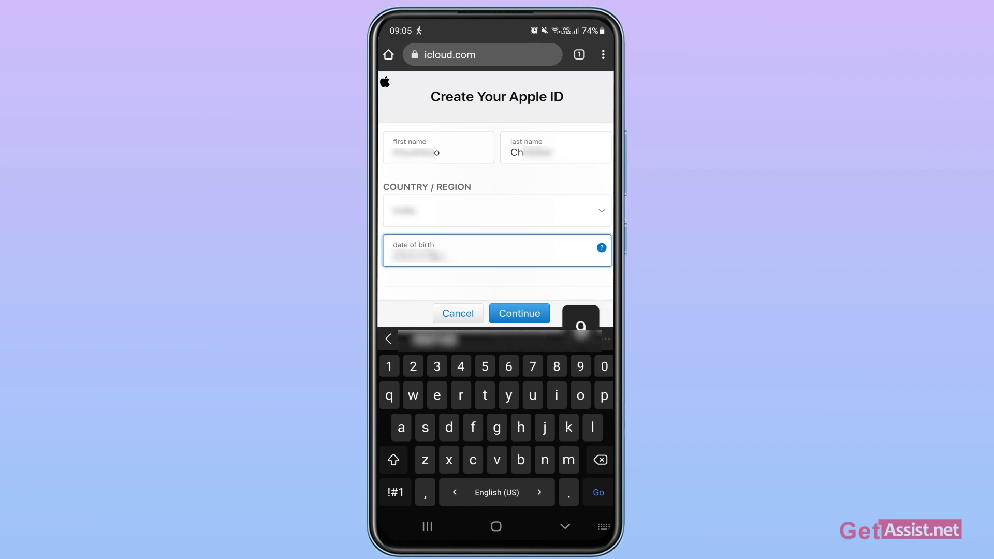
type("3")
key("Escape")
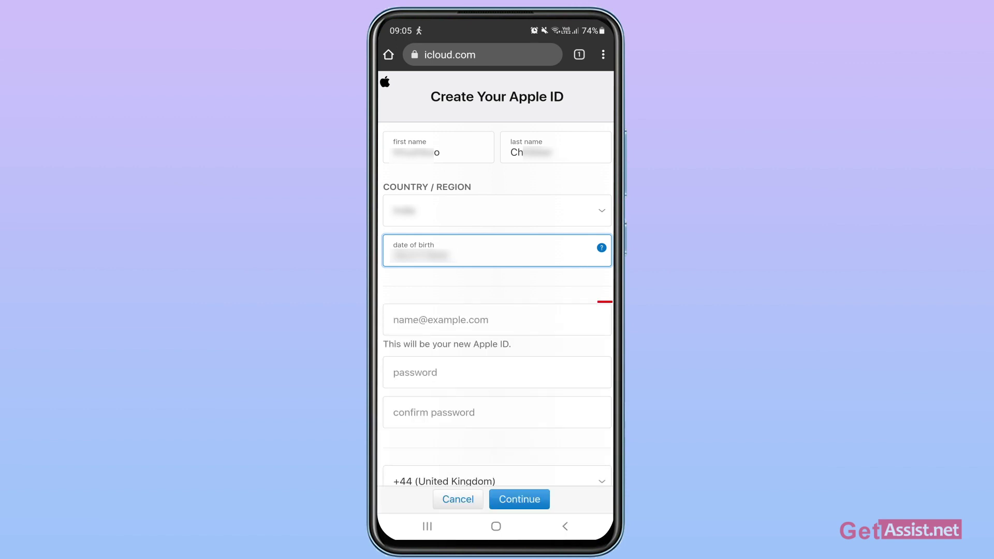
key("Tab")
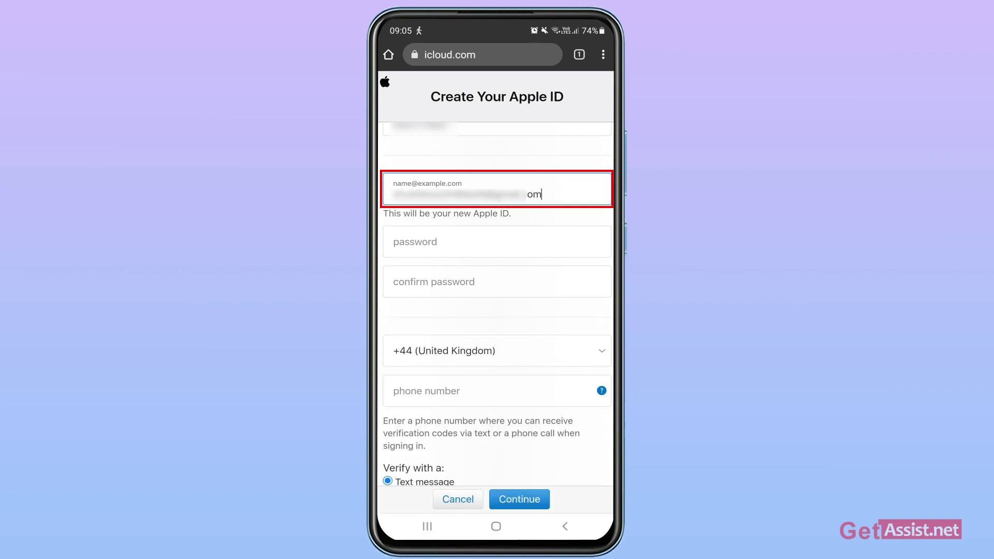
key("Tab")
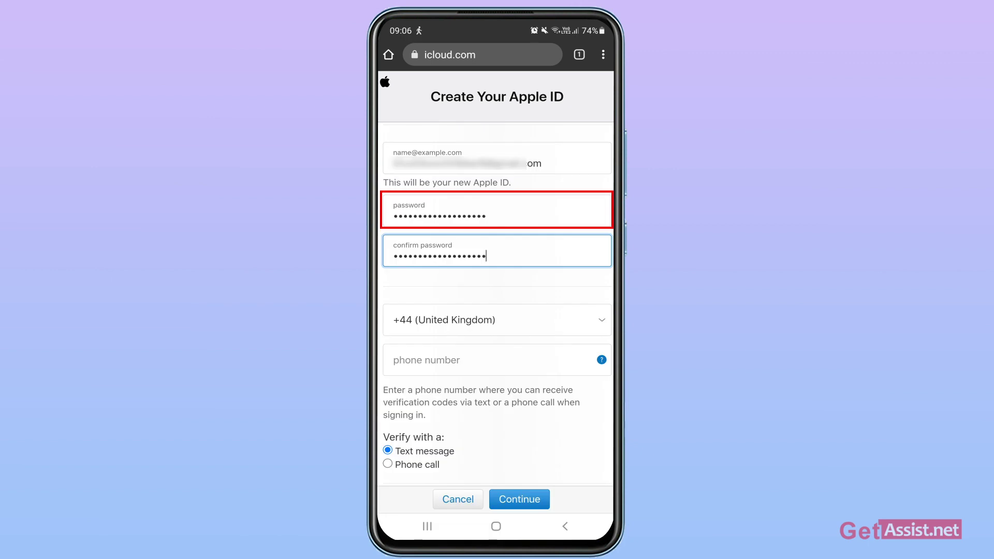
- Choose the phone country code and enter the phone number
left_click(497, 320)
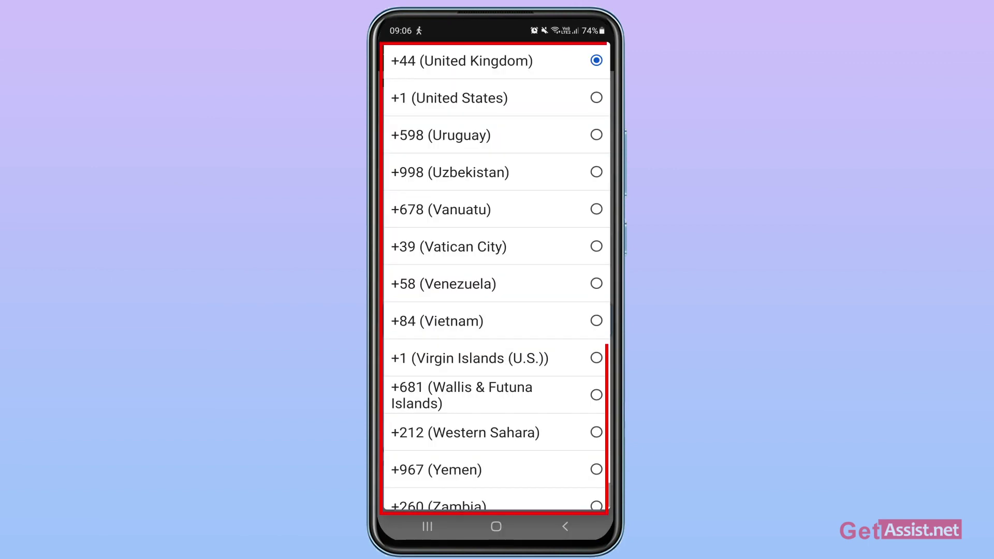
scroll(495, 280, "down", 2)
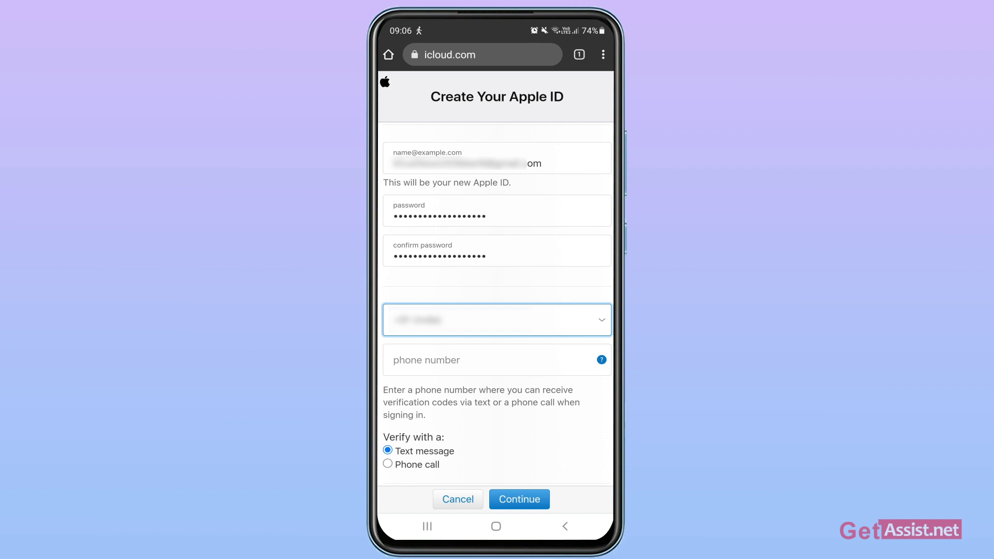
left_click(492, 360)
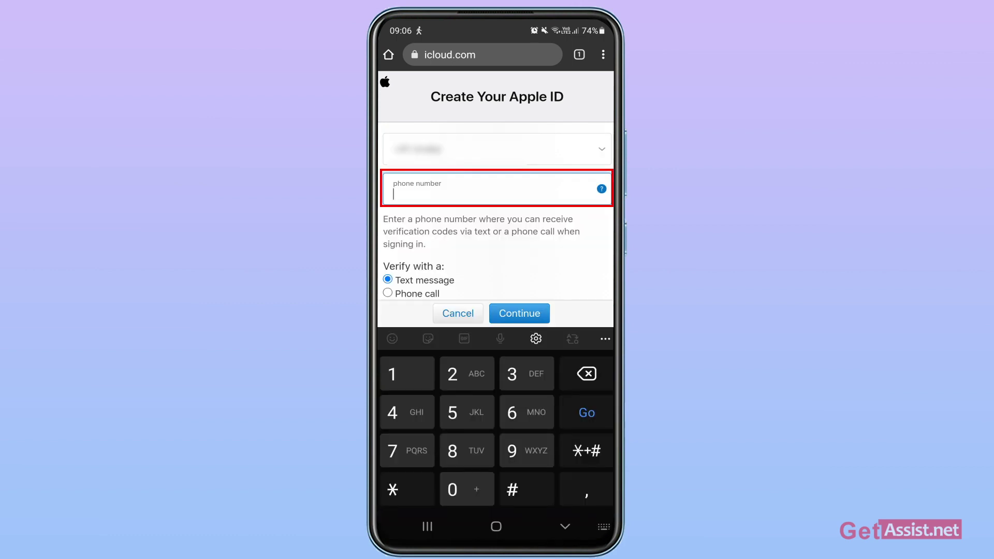
scroll(496, 310, "down", 4)
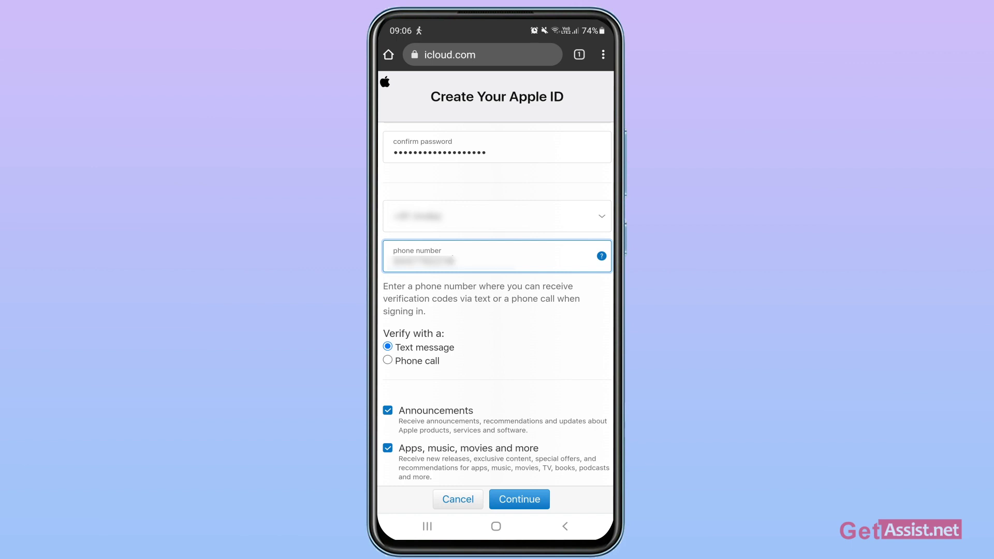
scroll(496, 310, "down", 5)
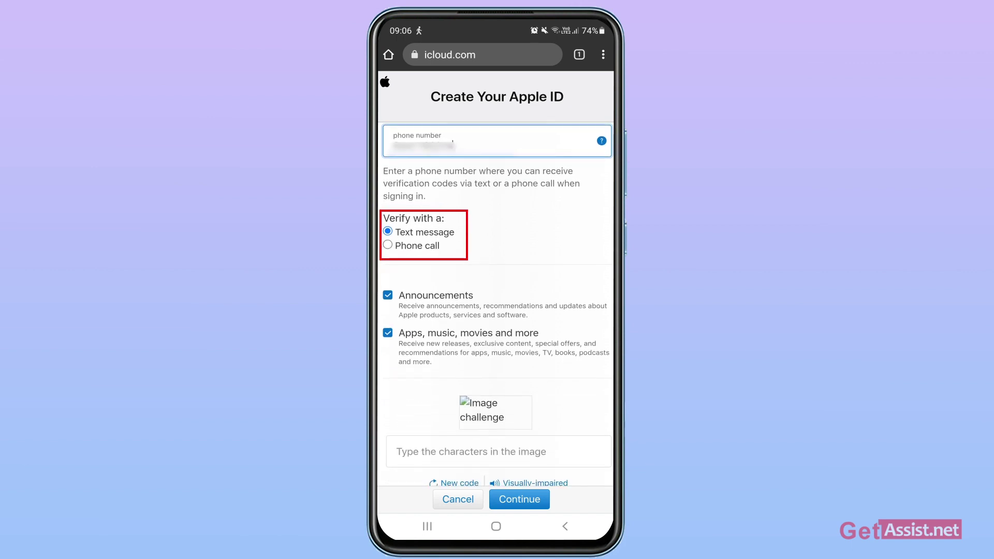
scroll(496, 310, "down", 1)
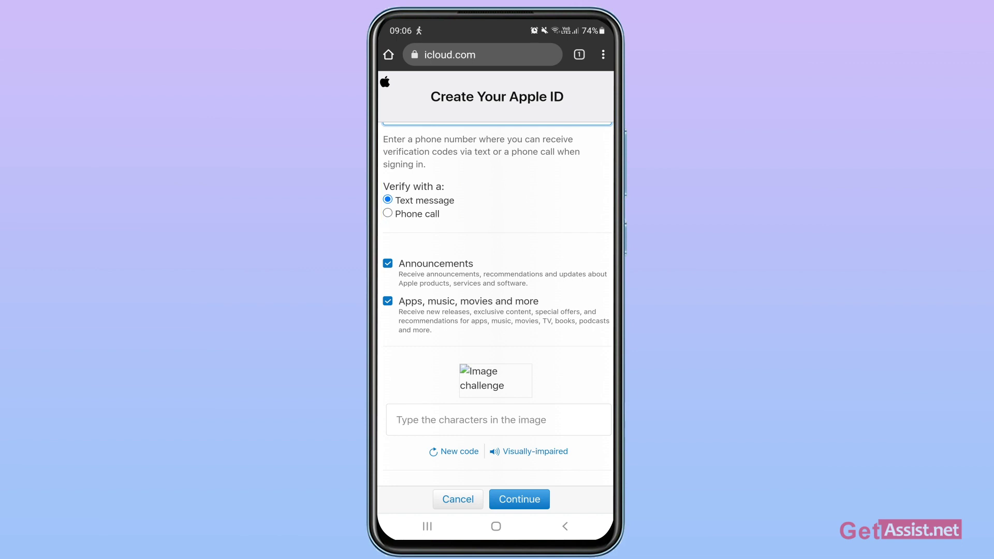
- Refresh the image challenge, answer it with SQJD, and submit the form
left_click(460, 451)
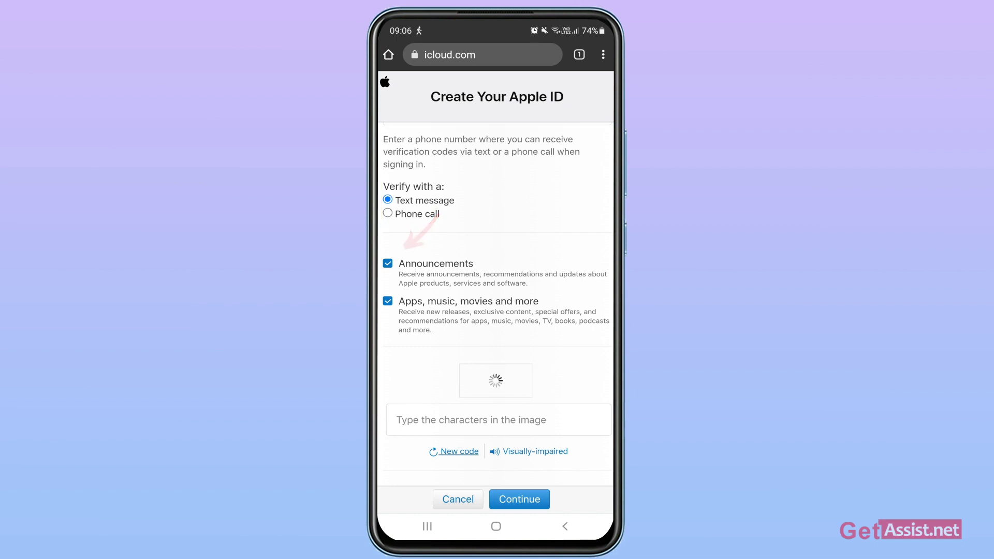
left_click(498, 420)
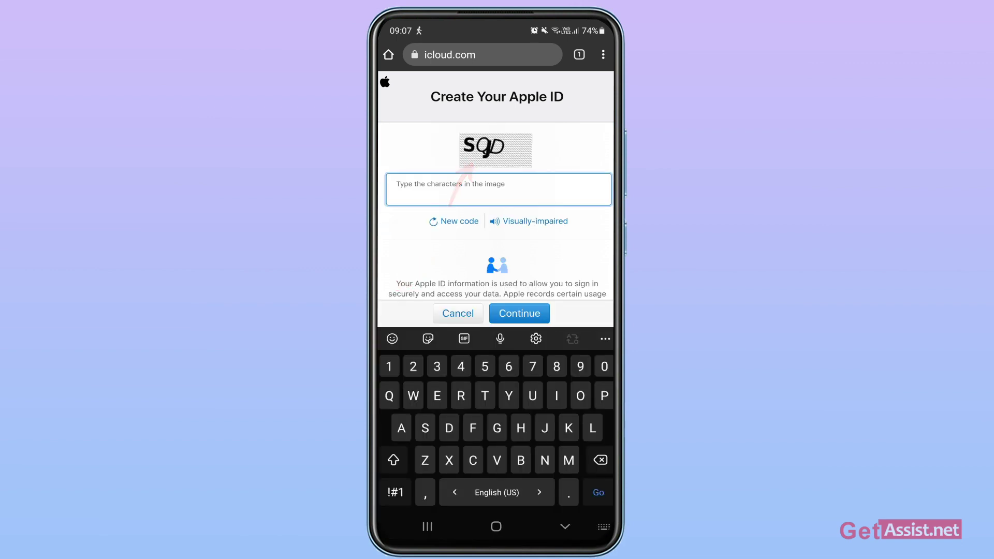
type("SQJ")
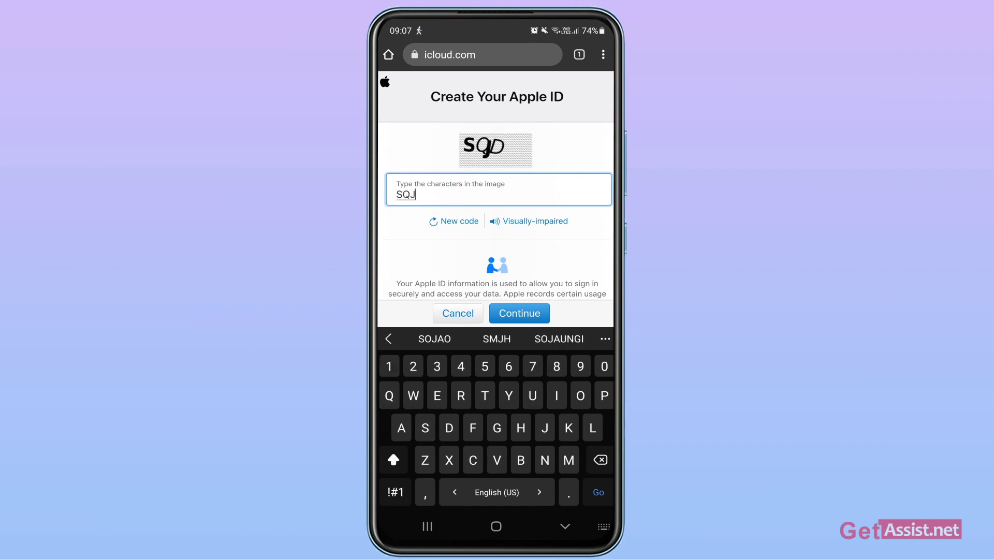
type("D")
left_click(565, 527)
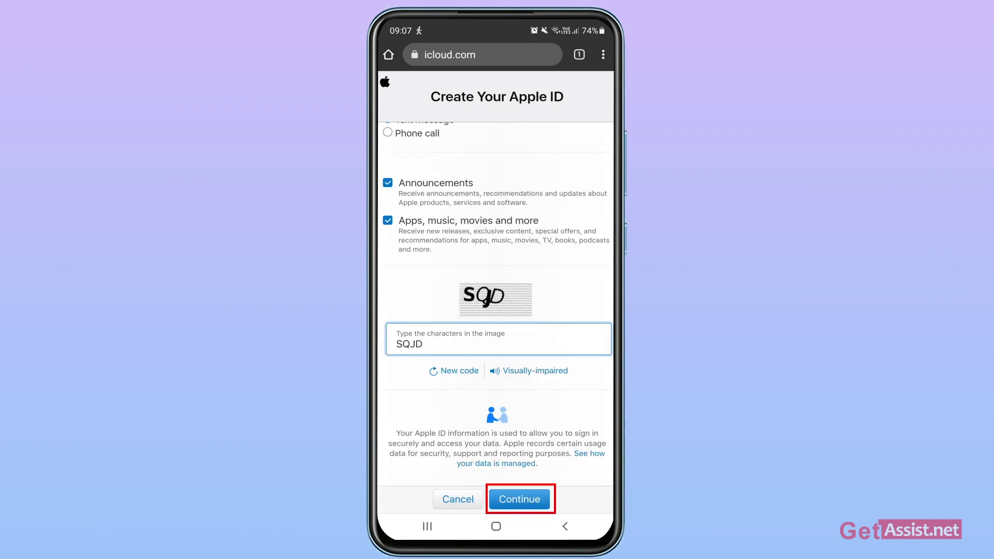
left_click(519, 499)
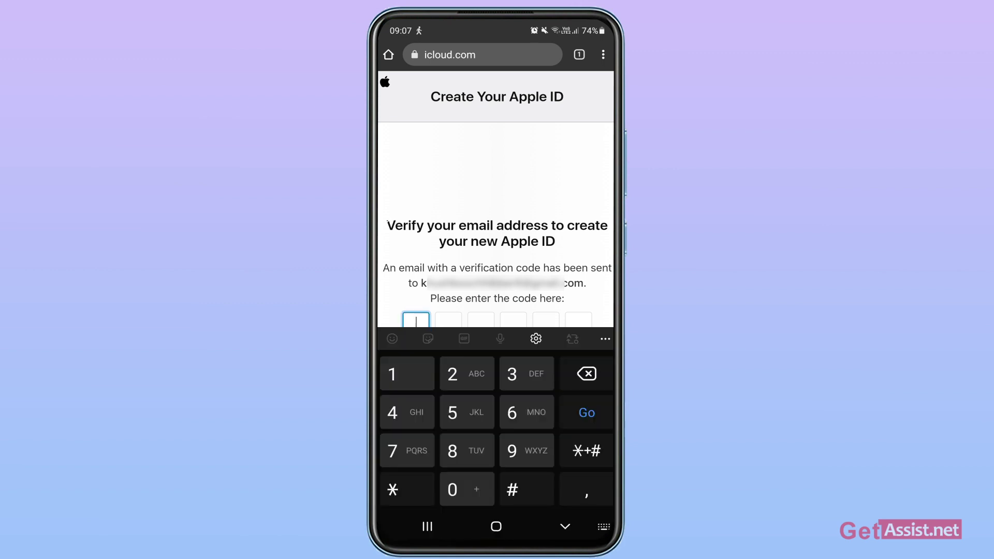
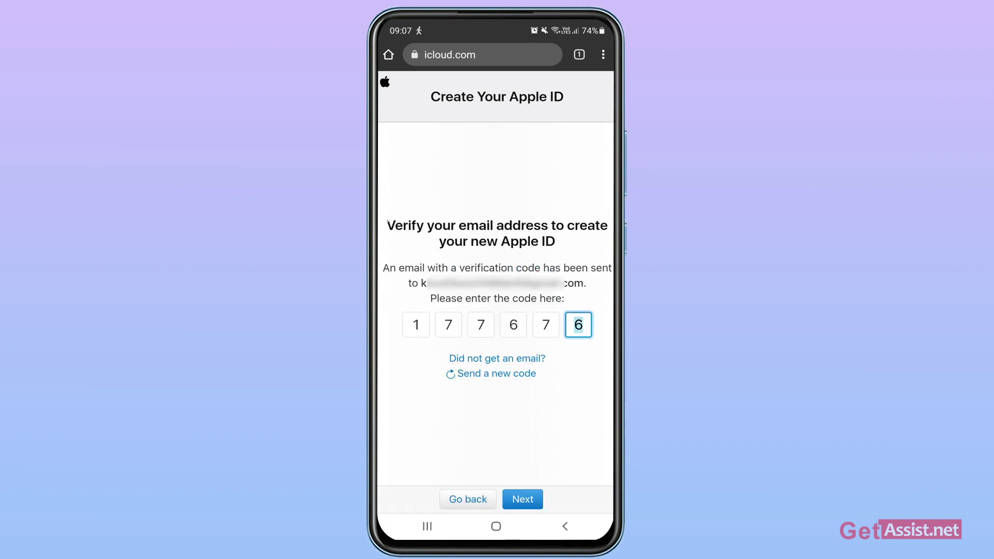
left_click(523, 500)
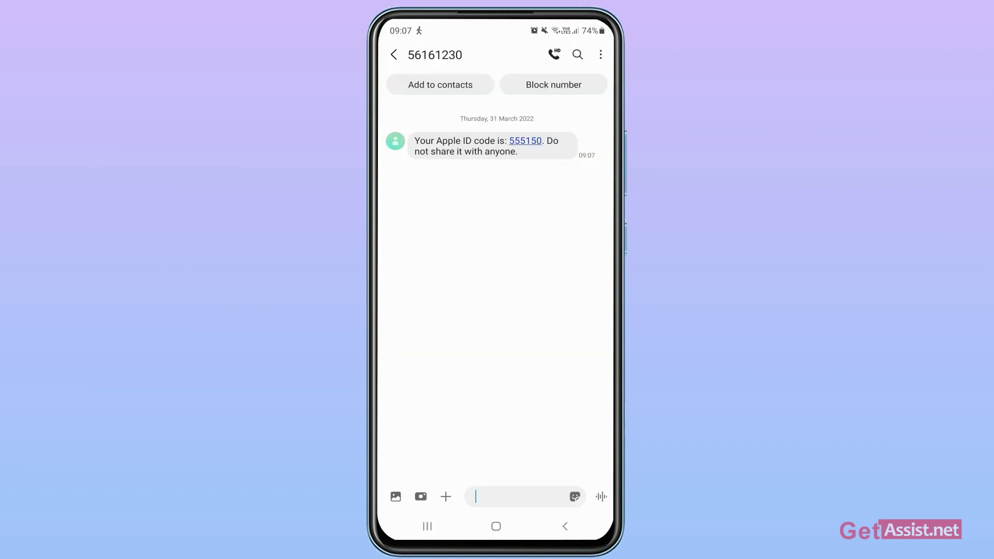
left_click(526, 140)
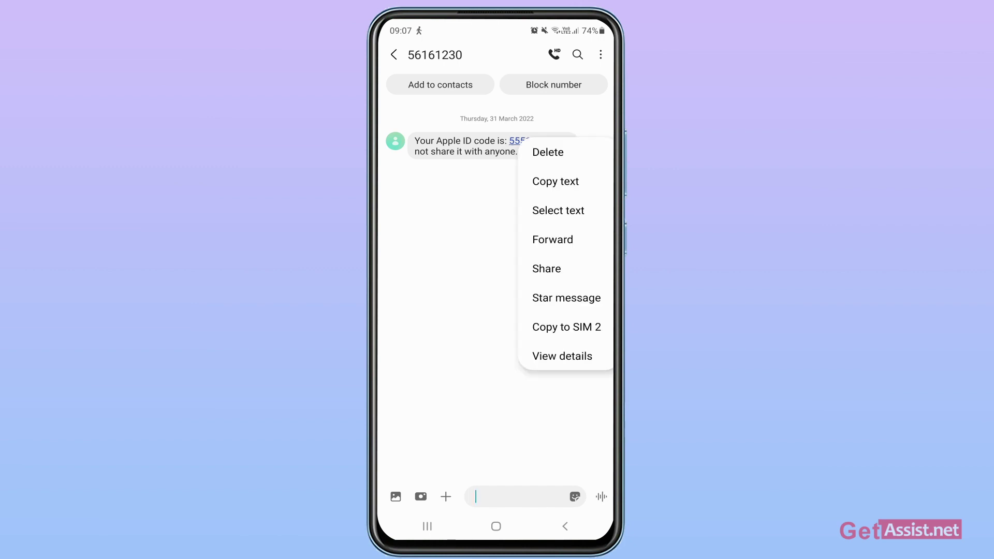
left_click(556, 181)
left_click(427, 527)
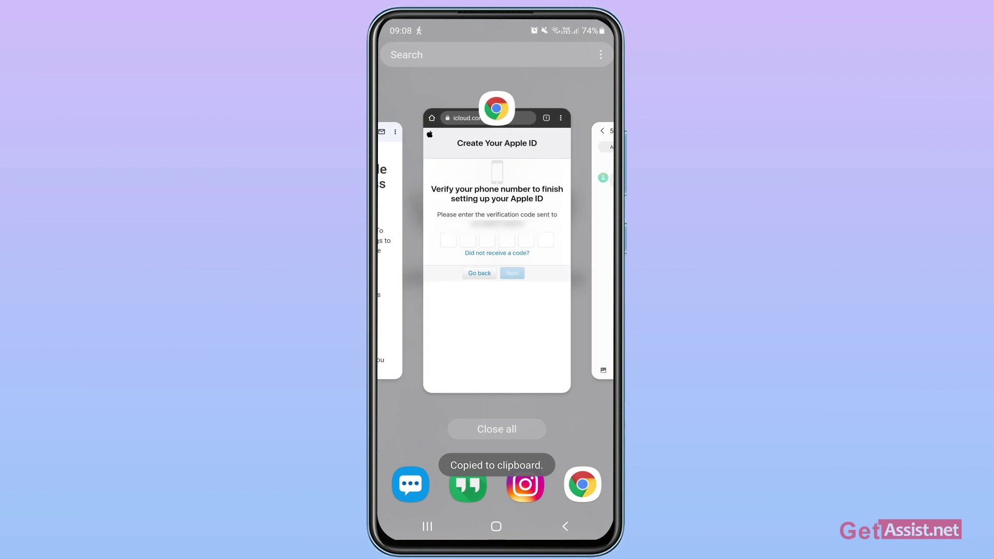
left_click(497, 233)
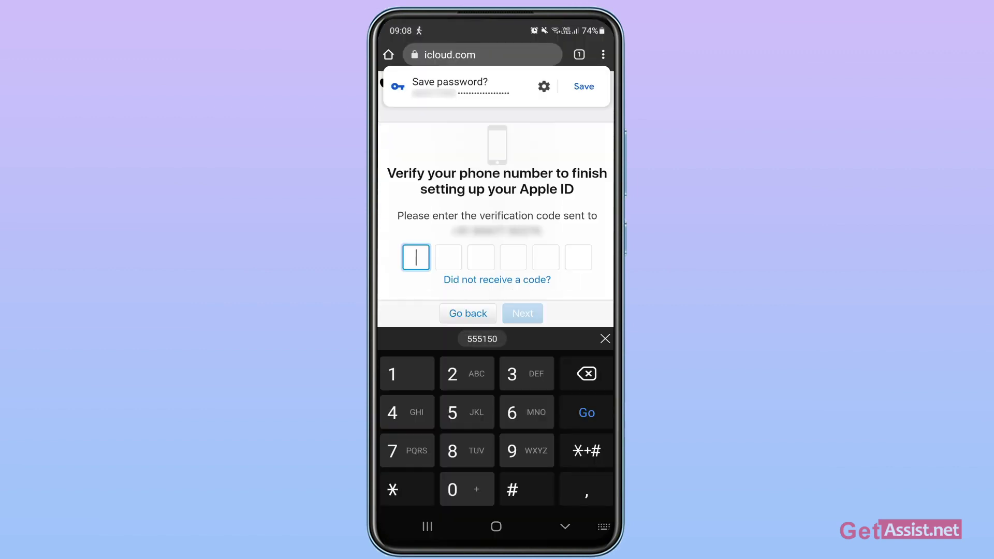
left_click(416, 257)
left_click(417, 232)
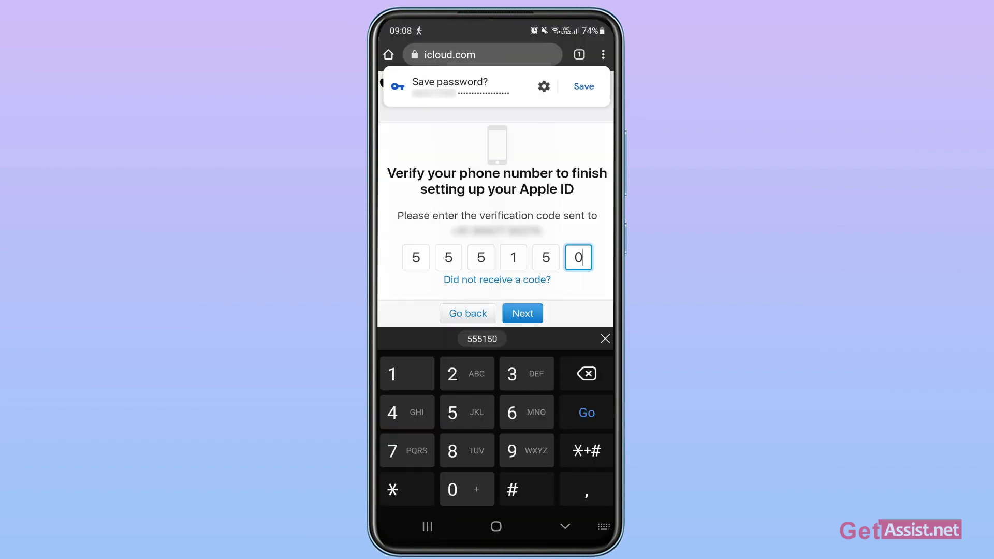
left_click(565, 526)
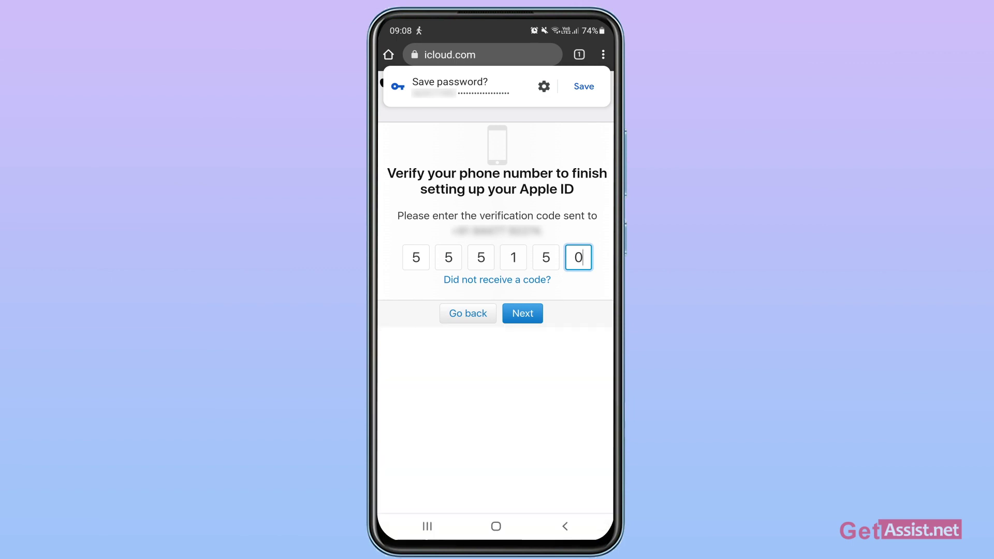
left_click(523, 499)
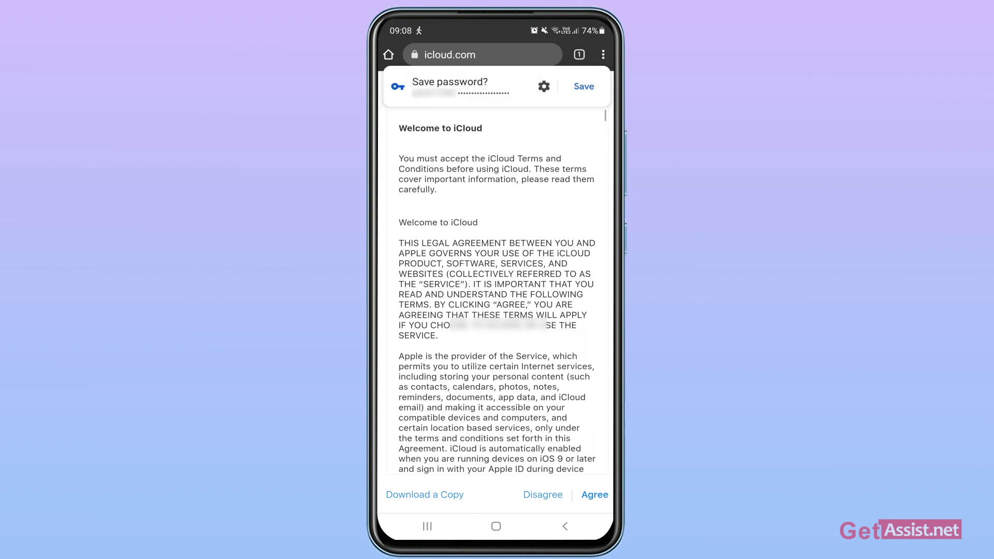
- Choose Never on the save-password offer for icloud.com
left_click(544, 86)
left_click(476, 117)
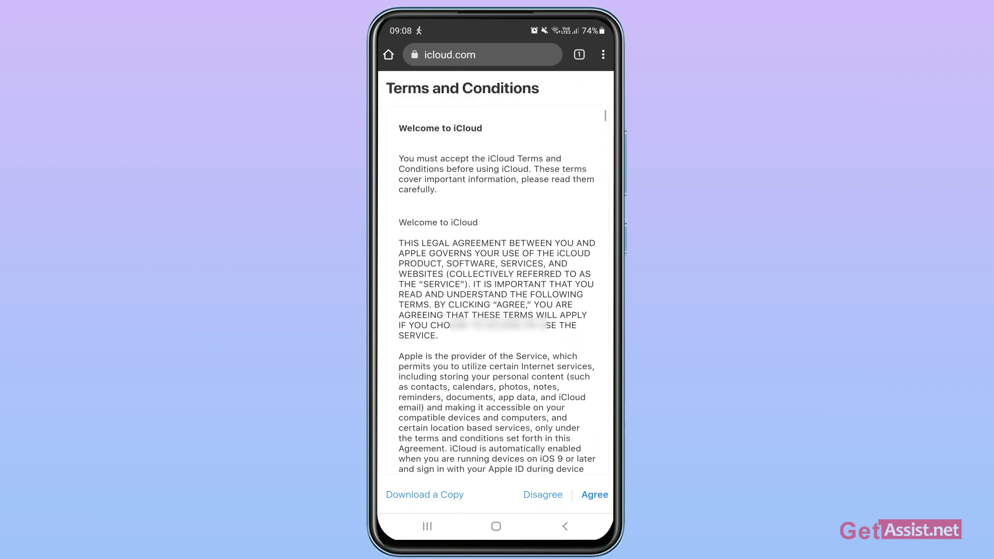
scroll(496, 290, "down", 1)
scroll(496, 290, "up", 2)
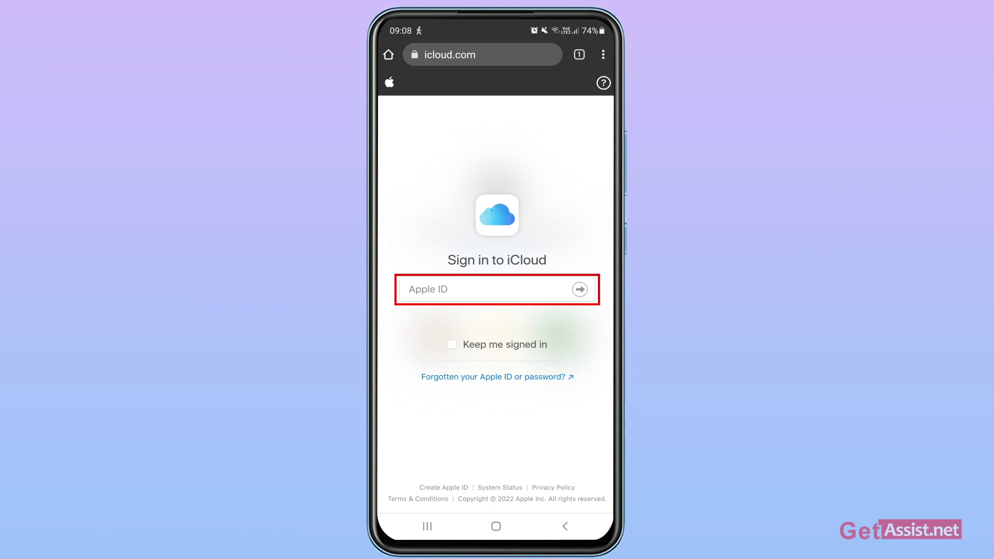
- Enter the new Gmail address as the Apple ID and submit it
left_click(482, 289)
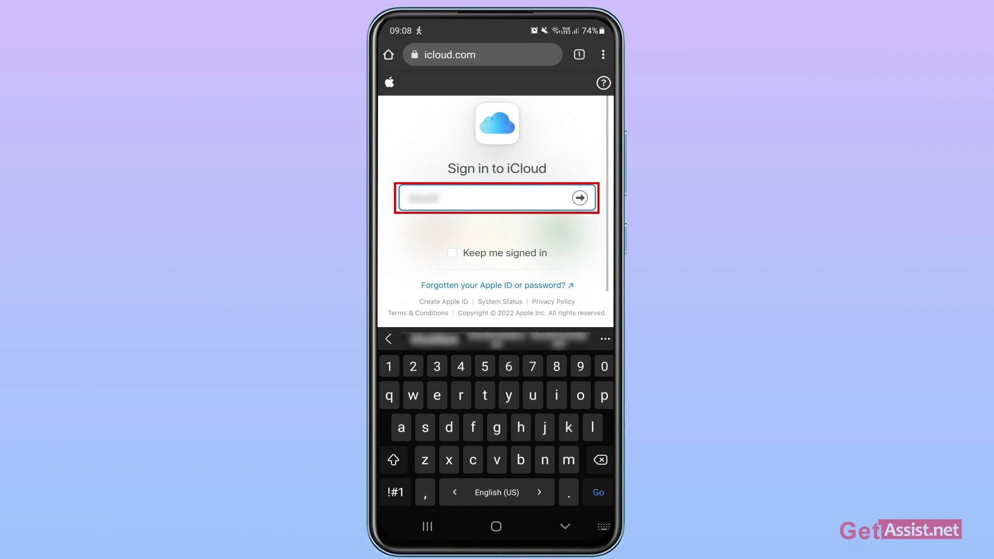
type("@gmail.com")
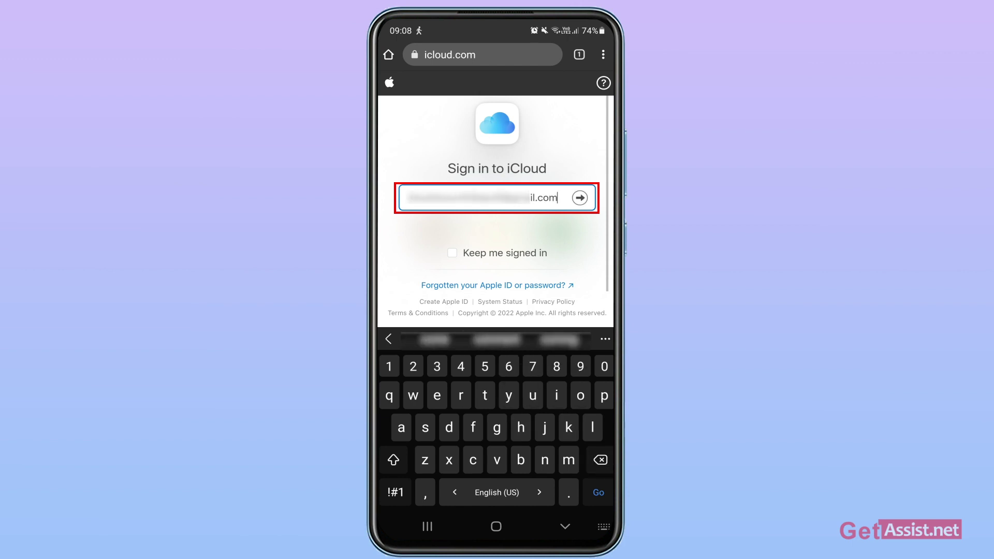
key("Return")
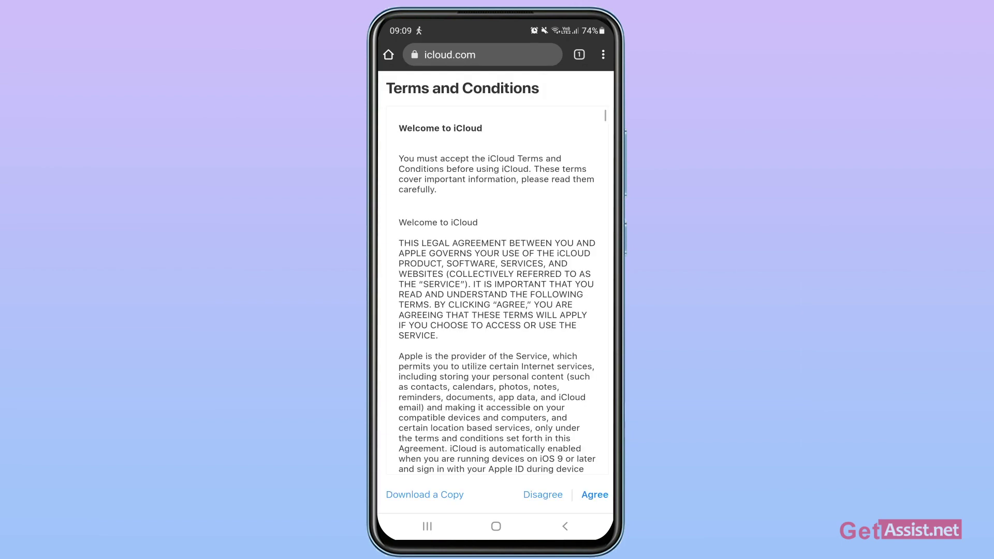
- Agree to the iCloud Terms and Conditions and confirm in the dialog
scroll(496, 290, "down", 1)
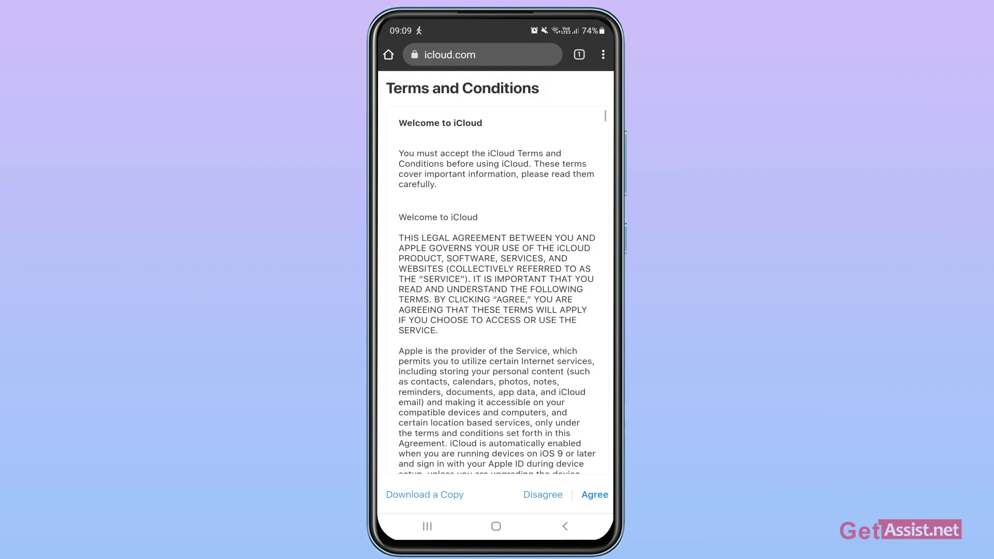
left_click(595, 495)
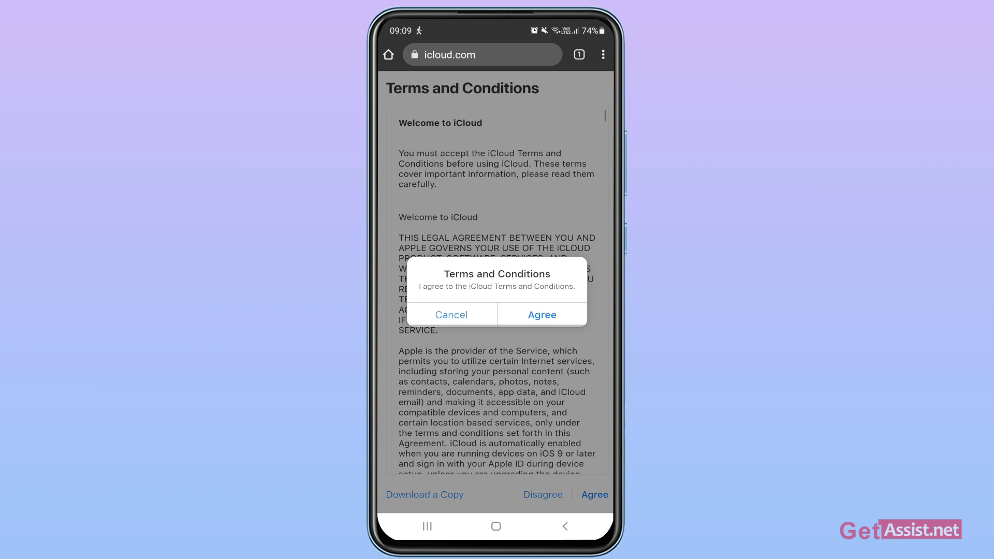
left_click(543, 315)
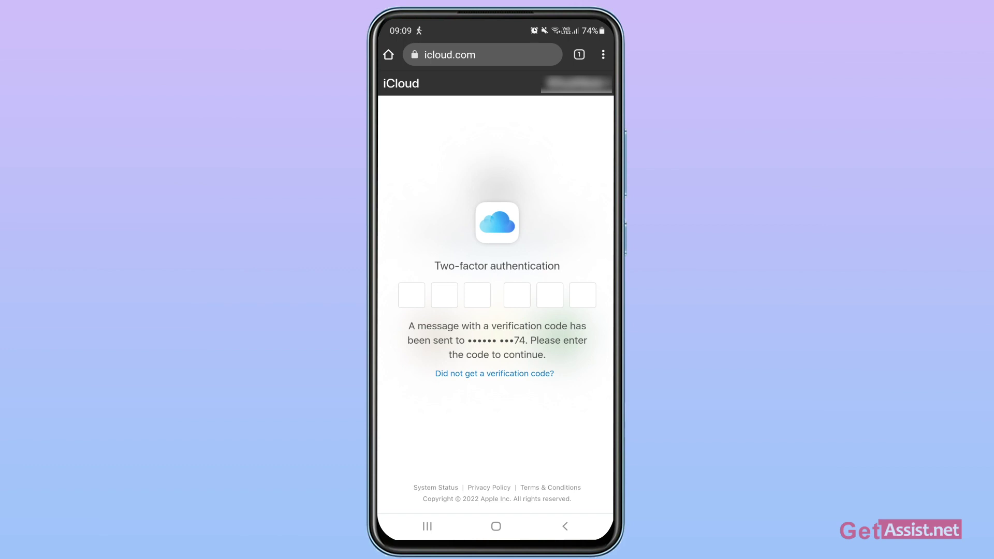
left_click(427, 526)
left_click(494, 243)
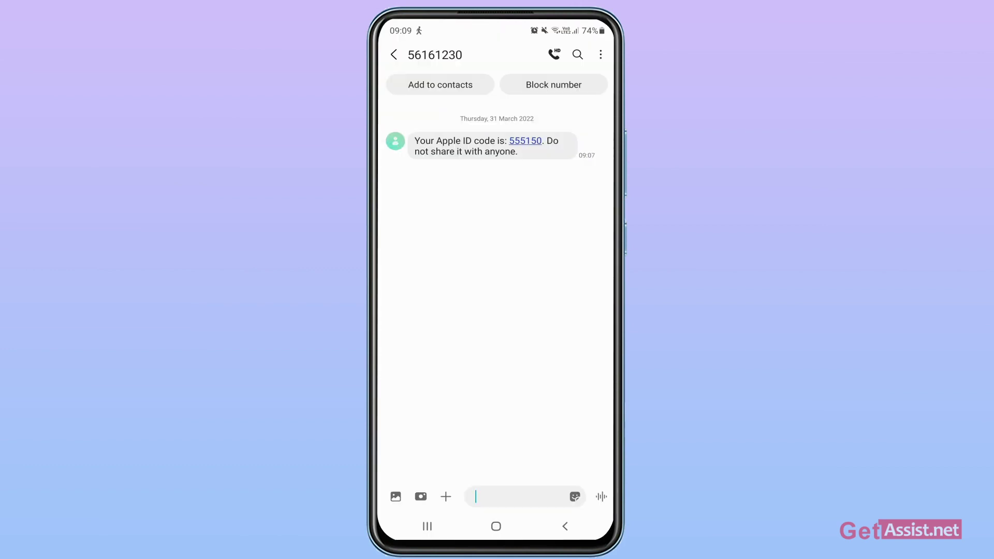
left_click(393, 54)
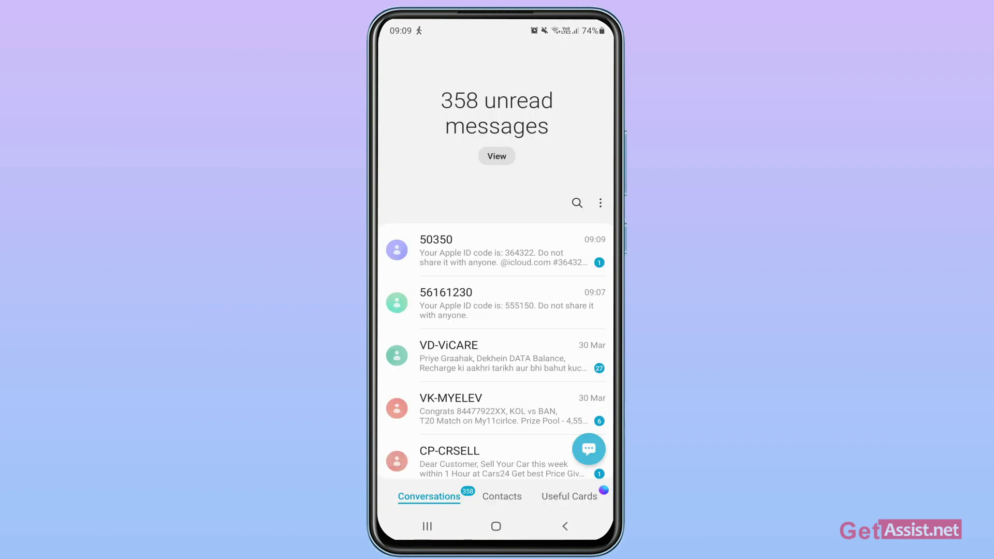
left_click(488, 247)
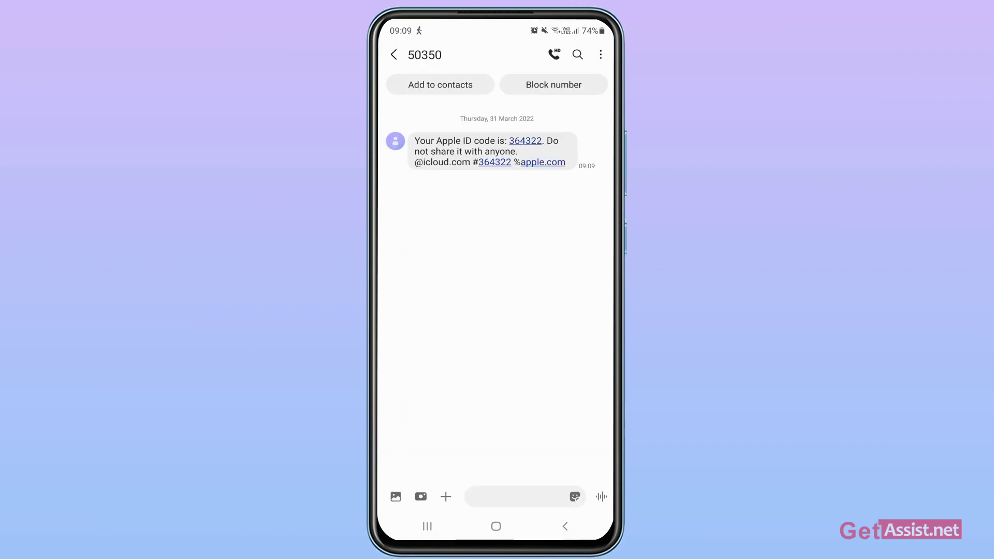
left_click(427, 526)
left_click(496, 249)
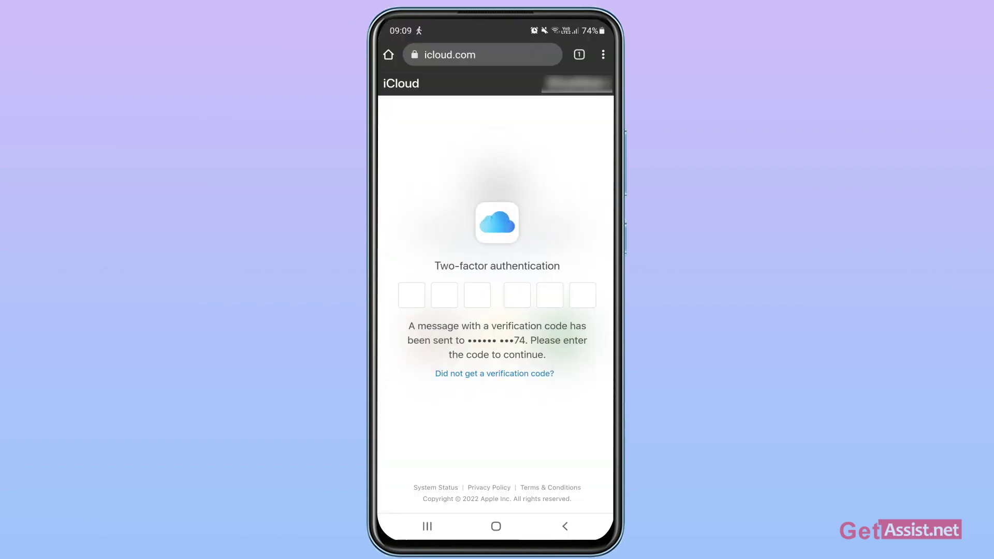
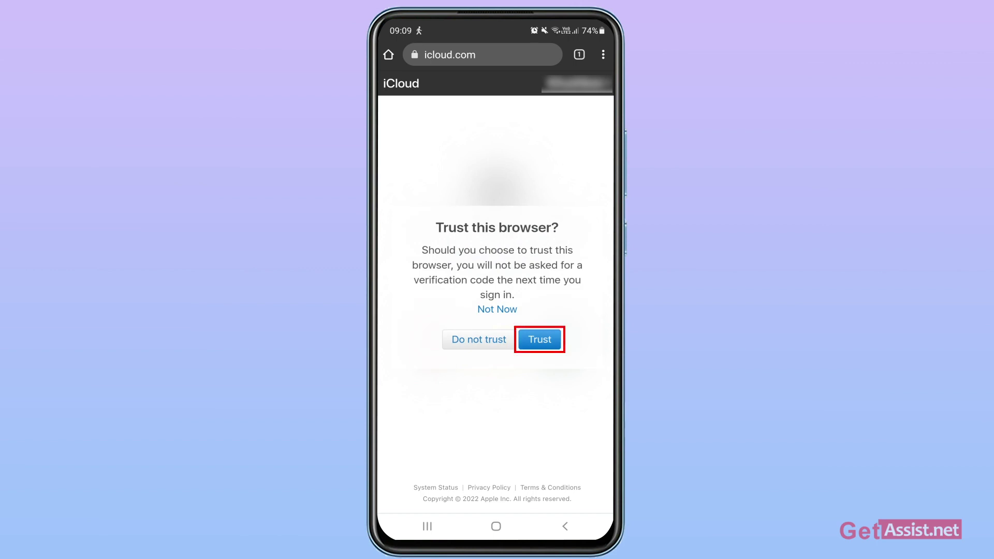
- Trust this browser so the new Apple ID lands on the iCloud home page
left_click(540, 339)
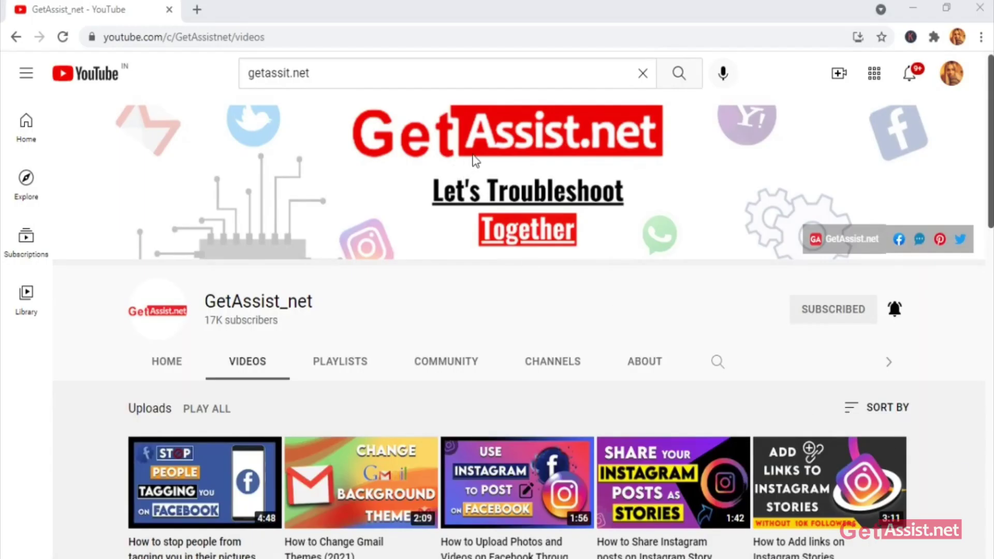
- Scroll the GetAssist_net uploads list down to older Snapchat and Instagram tutorials
scroll(475, 161, "down", 5)
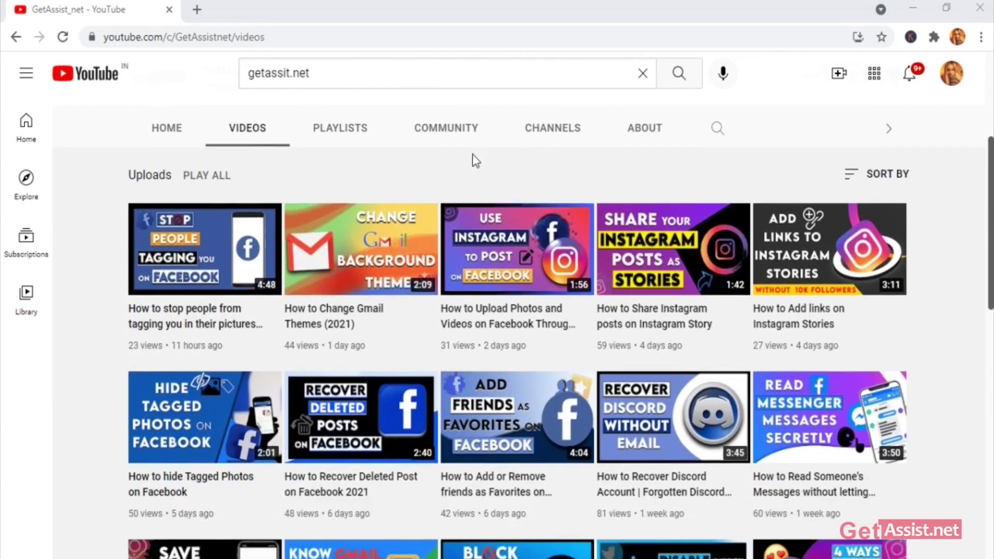
scroll(472, 154, "down", 3)
scroll(472, 154, "down", 3)
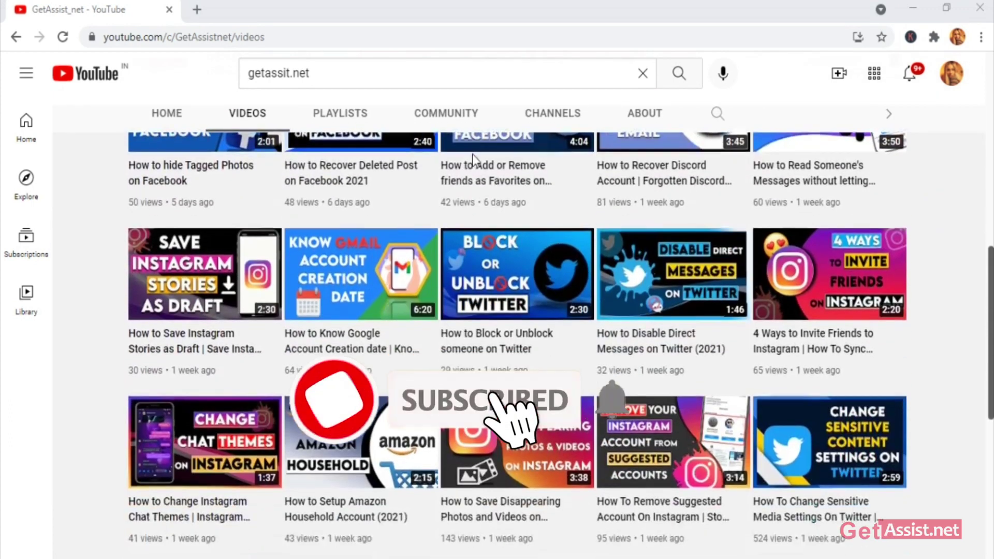
scroll(472, 158, "down", 2)
scroll(473, 159, "down", 3)
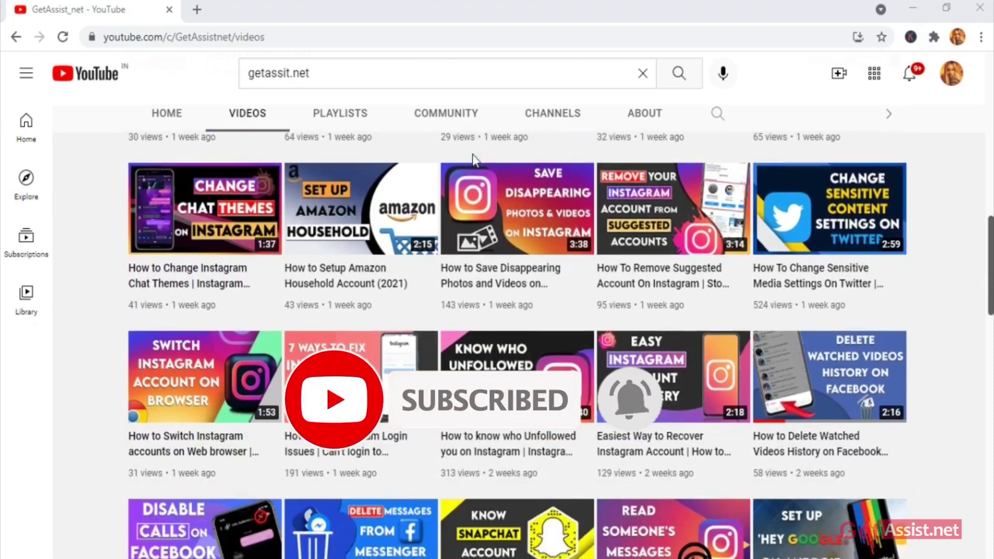
scroll(472, 158, "down", 2)
scroll(473, 159, "down", 2)
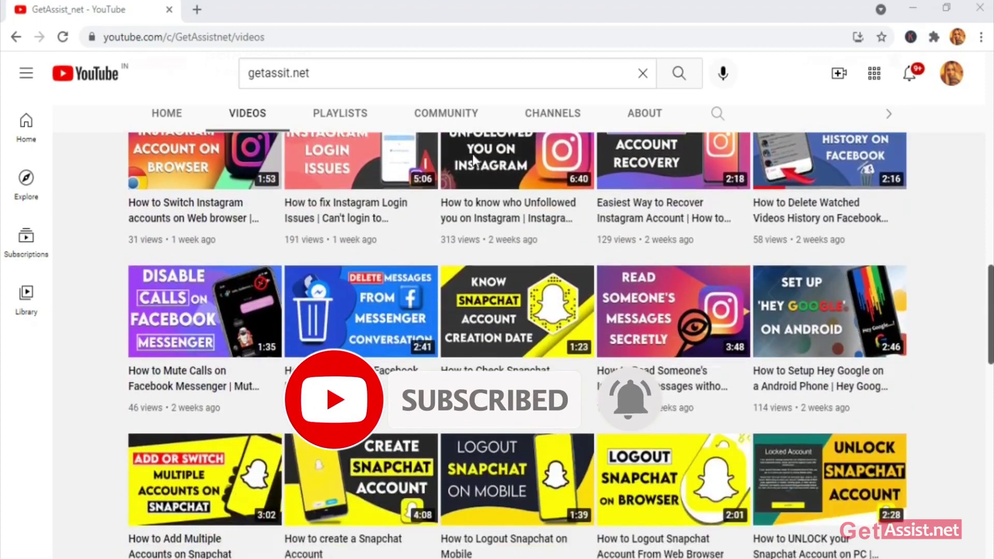
scroll(472, 158, "down", 2)
scroll(473, 158, "down", 2)
scroll(472, 157, "down", 2)
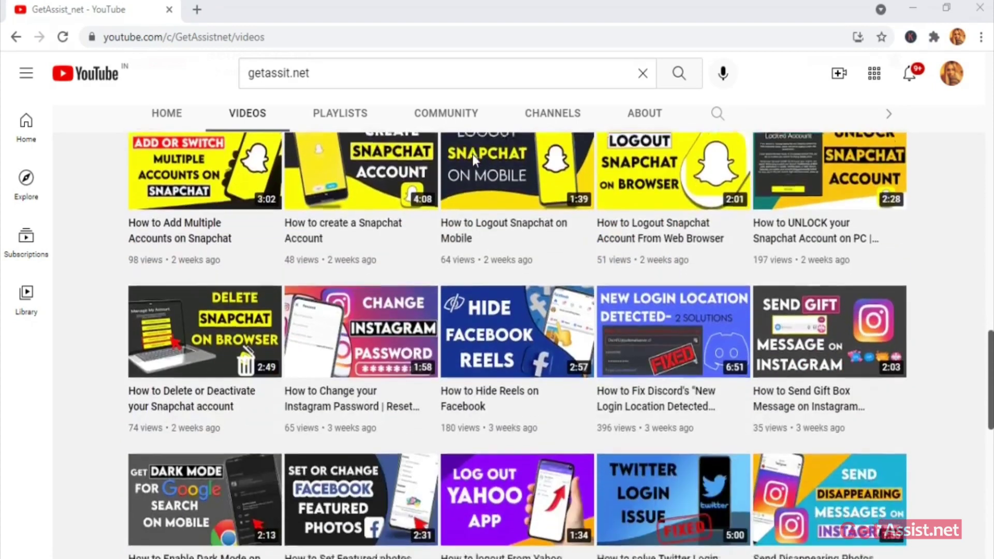